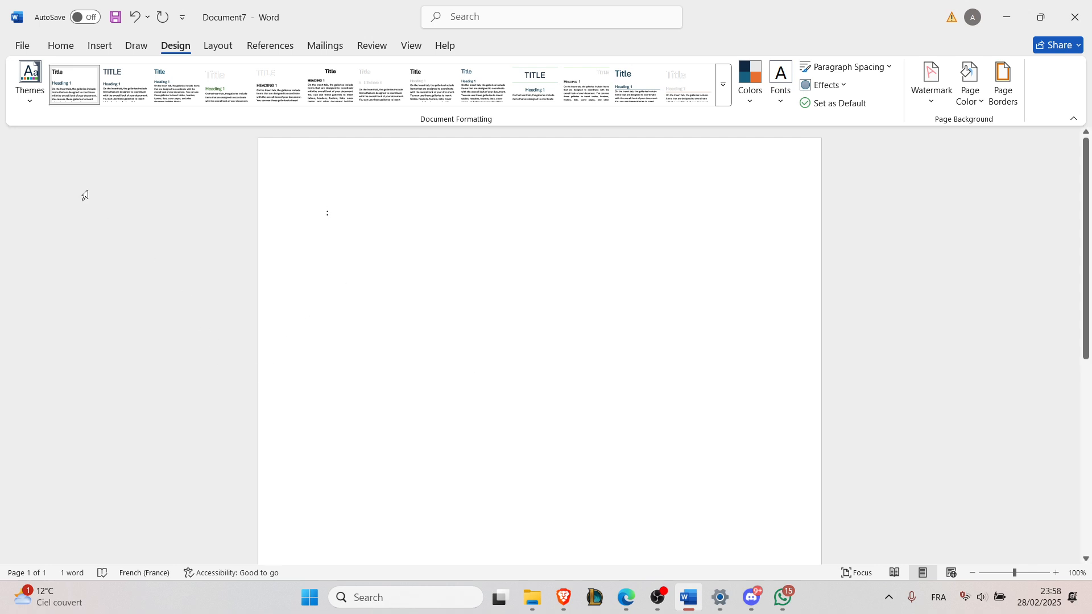
Step: Create a new blank document and insert the DALL-E picture from the Pictures folder
click(31, 47)
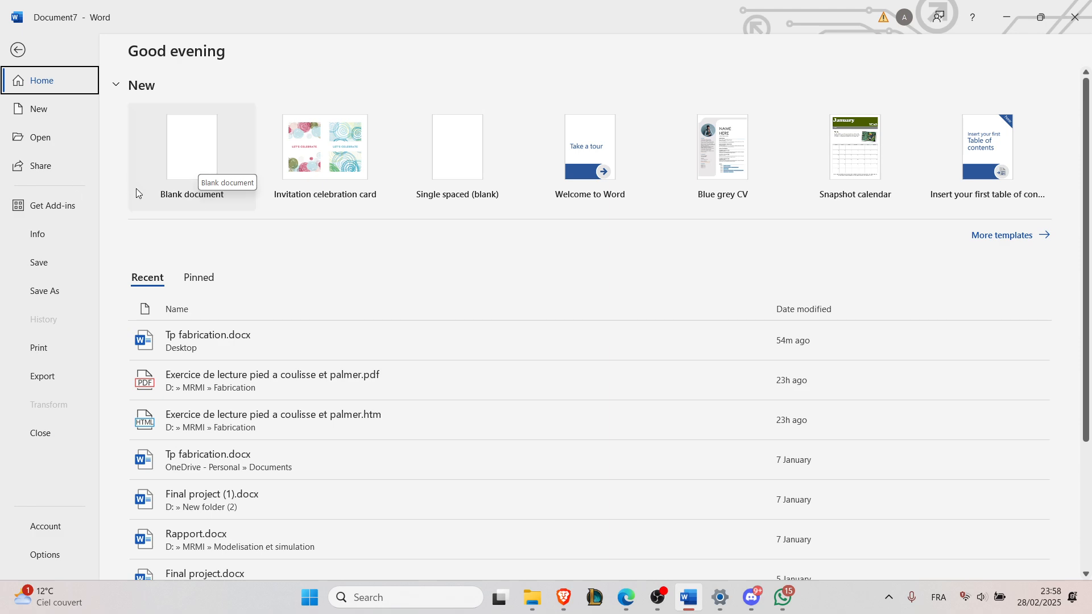
click(181, 172)
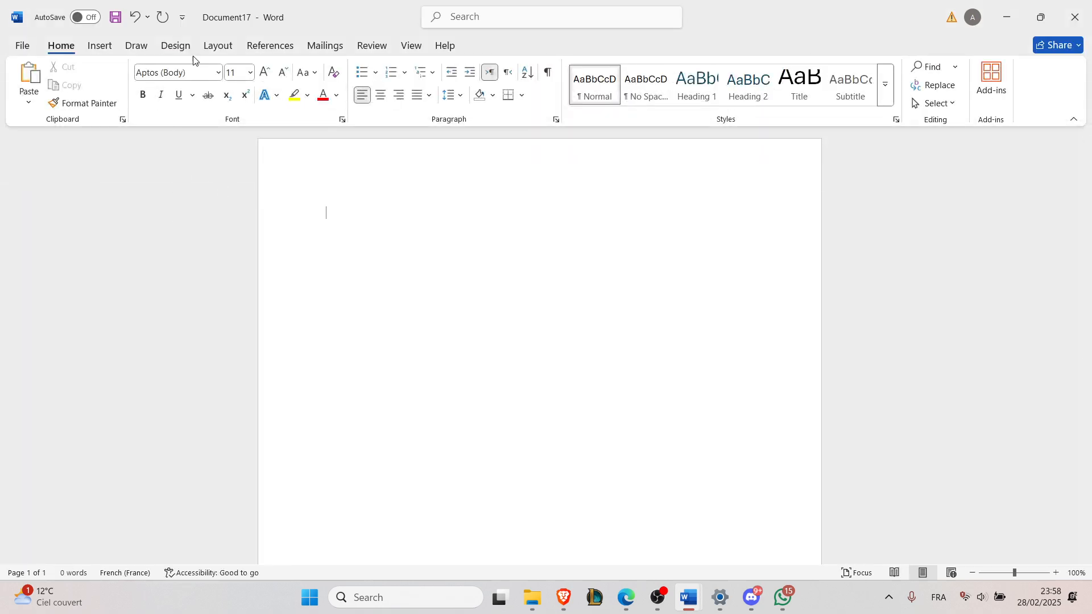
click(100, 49)
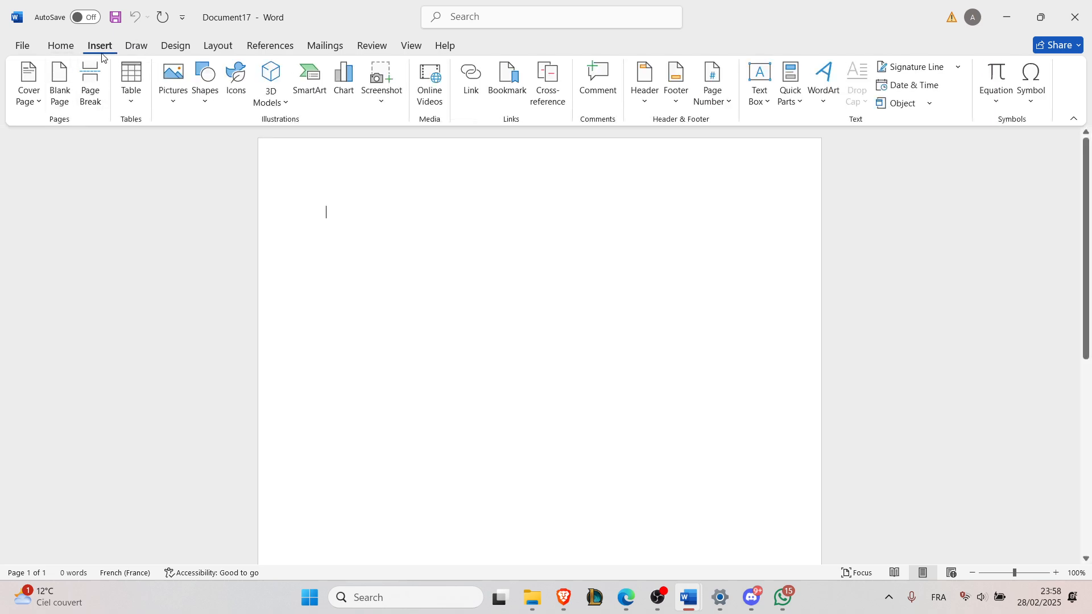
click(167, 80)
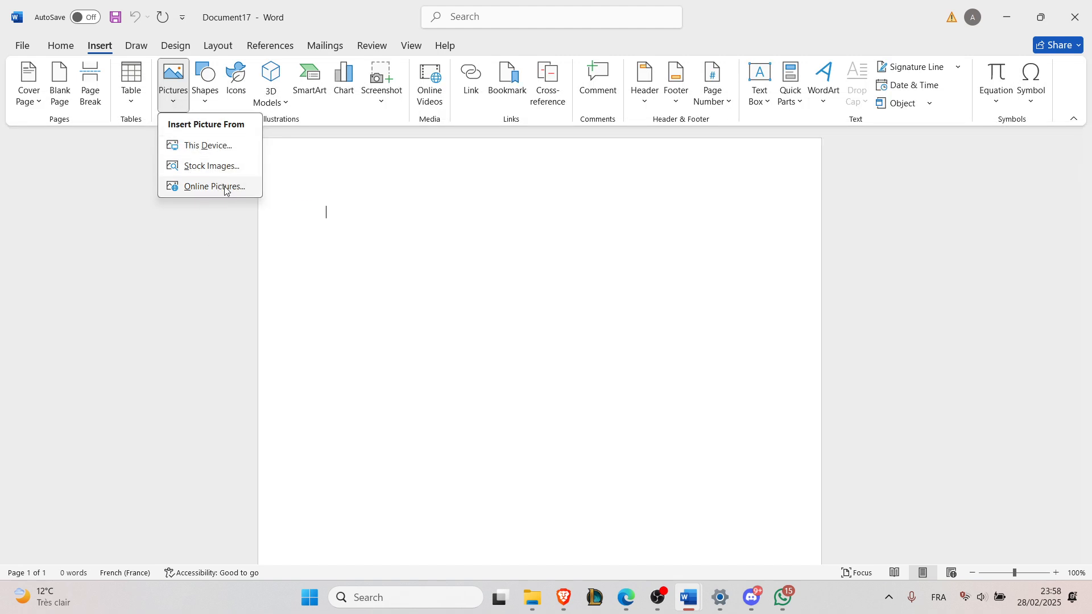
click(220, 146)
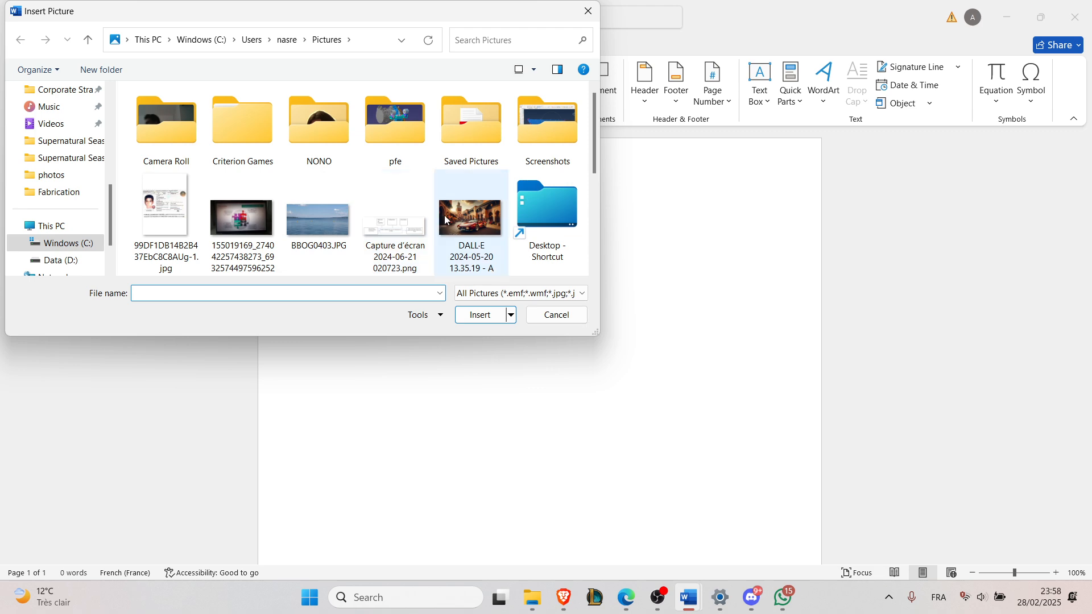
double_click(444, 215)
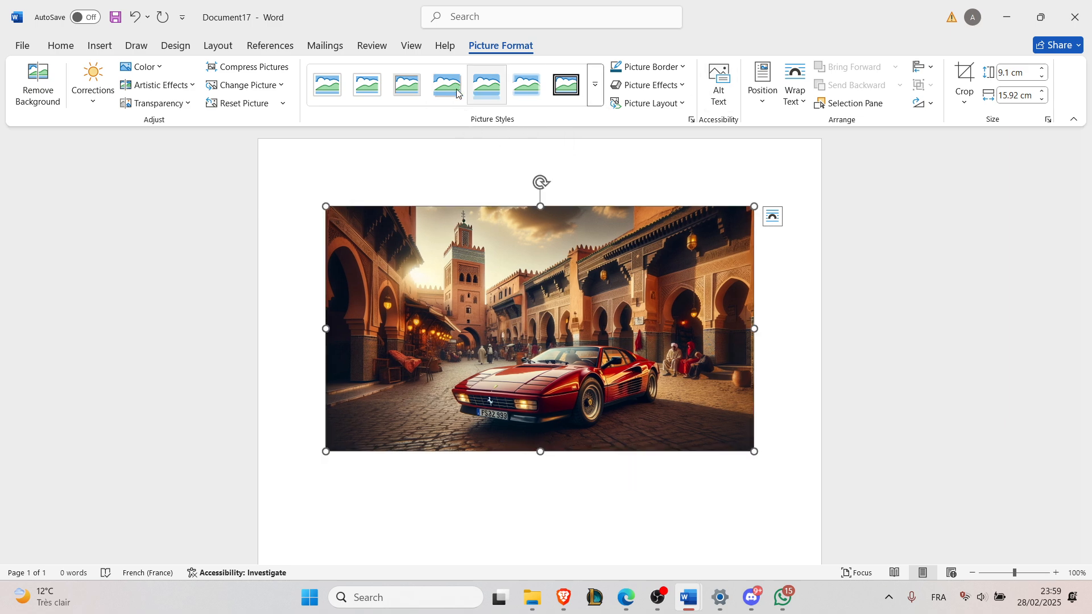
Step: Set the picture's height to 2 cm
click(1025, 75)
click(1024, 75)
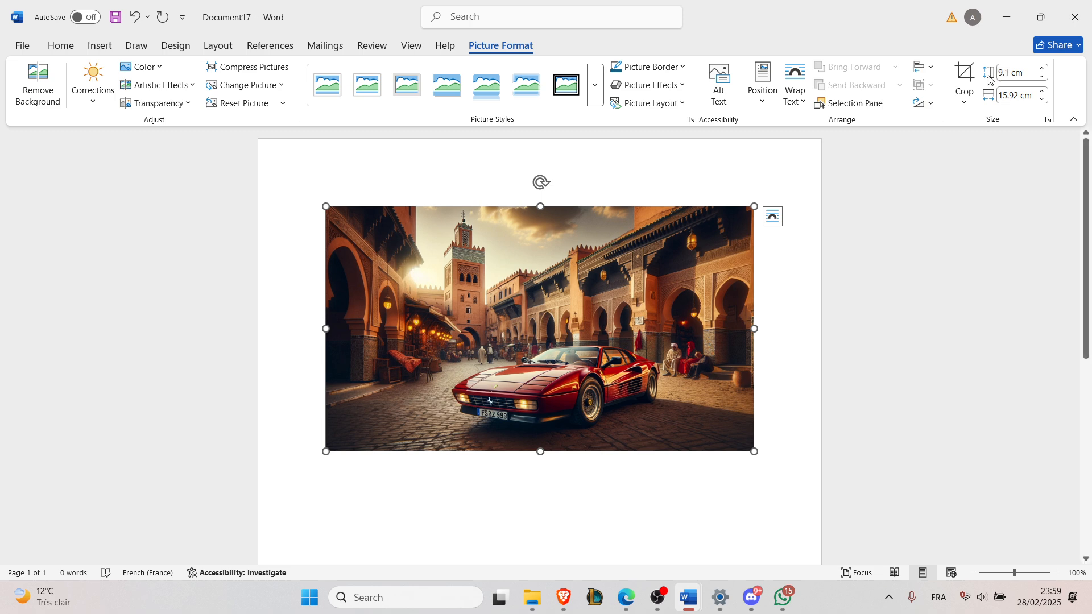
click(1027, 94)
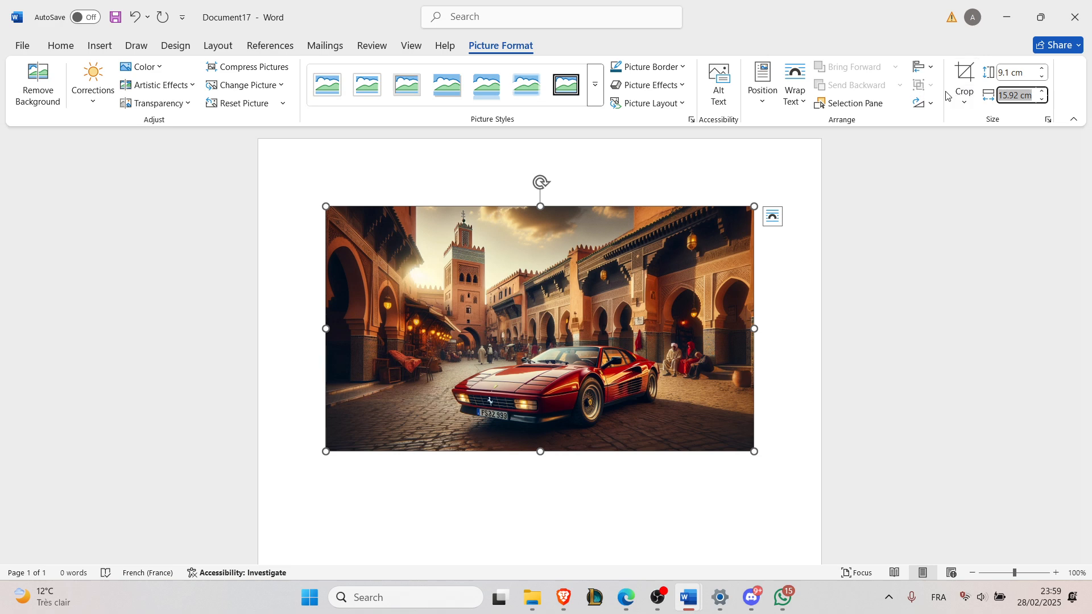
click(1014, 72)
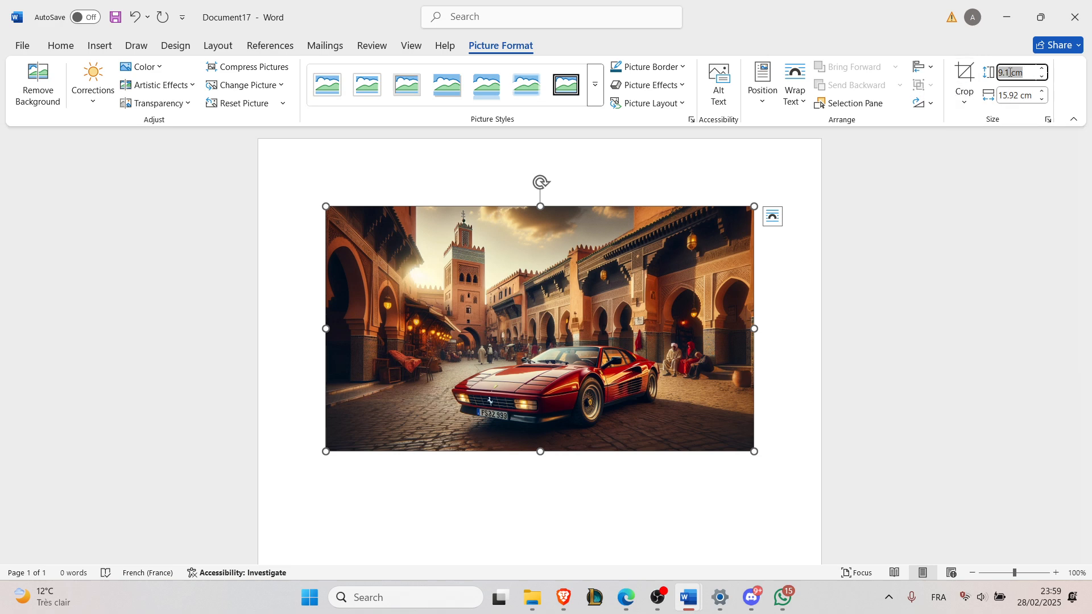
click(1011, 72)
drag(1009, 73, 987, 72)
text(2)
key(Tab)
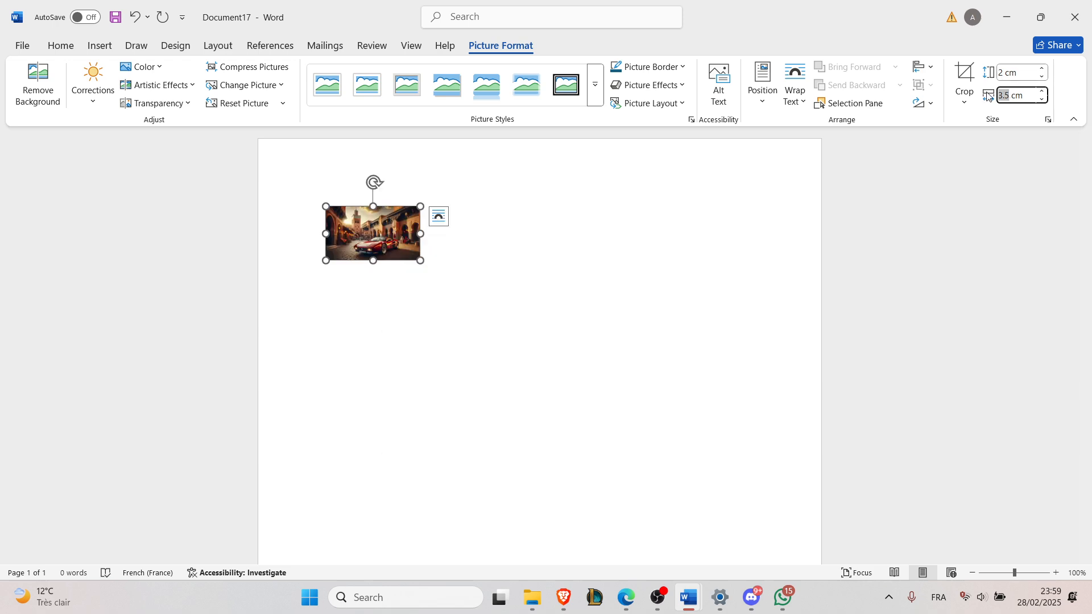
Step: Set the picture's width to 2 cm
text(2)
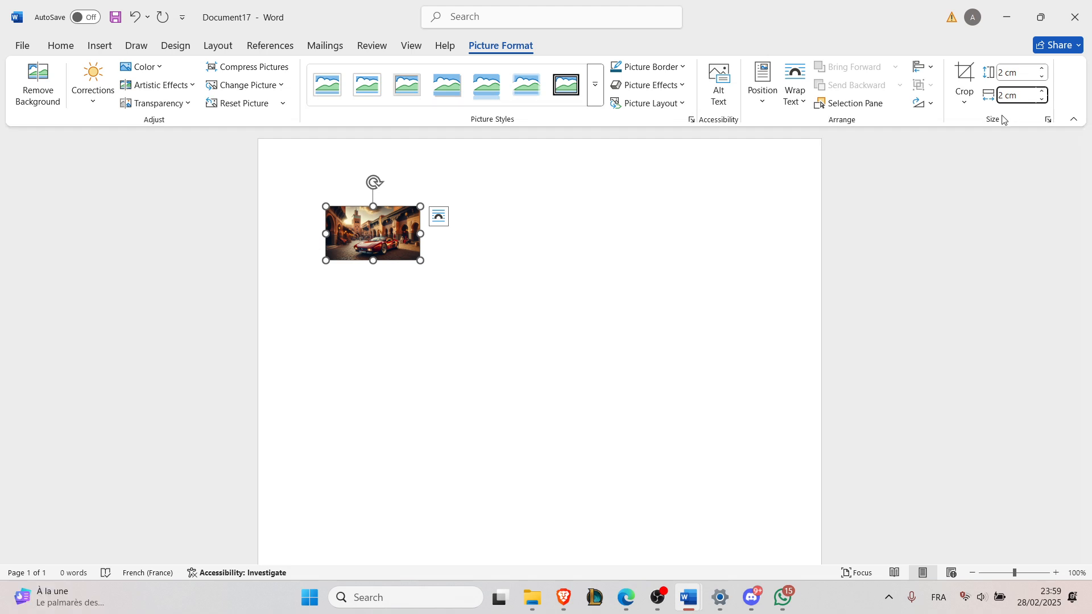
key(Return)
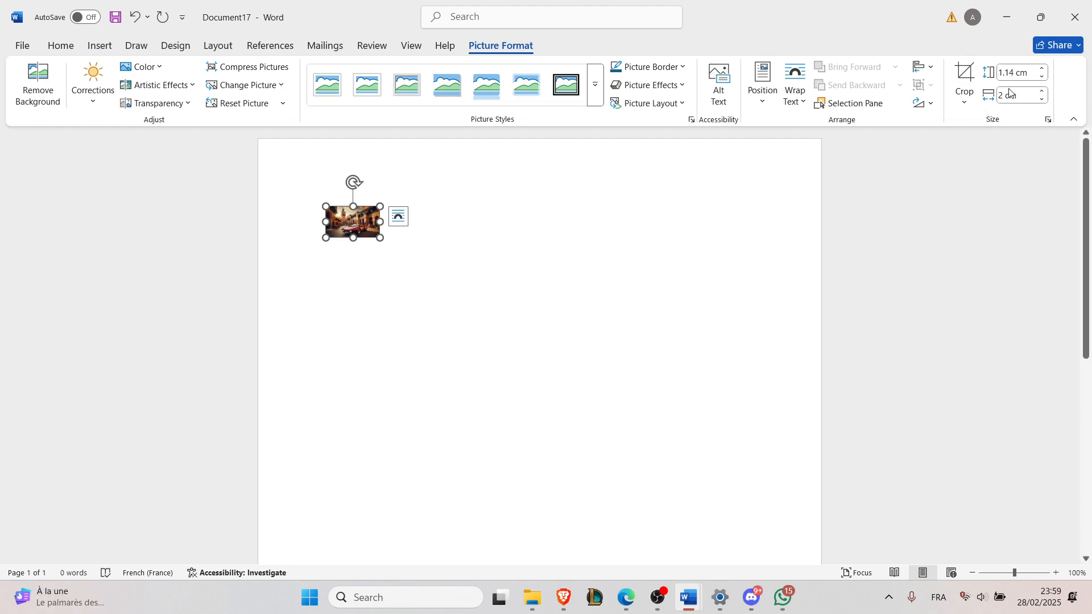
Step: Set the picture's height back to 2 cm
drag(1006, 76, 1016, 76)
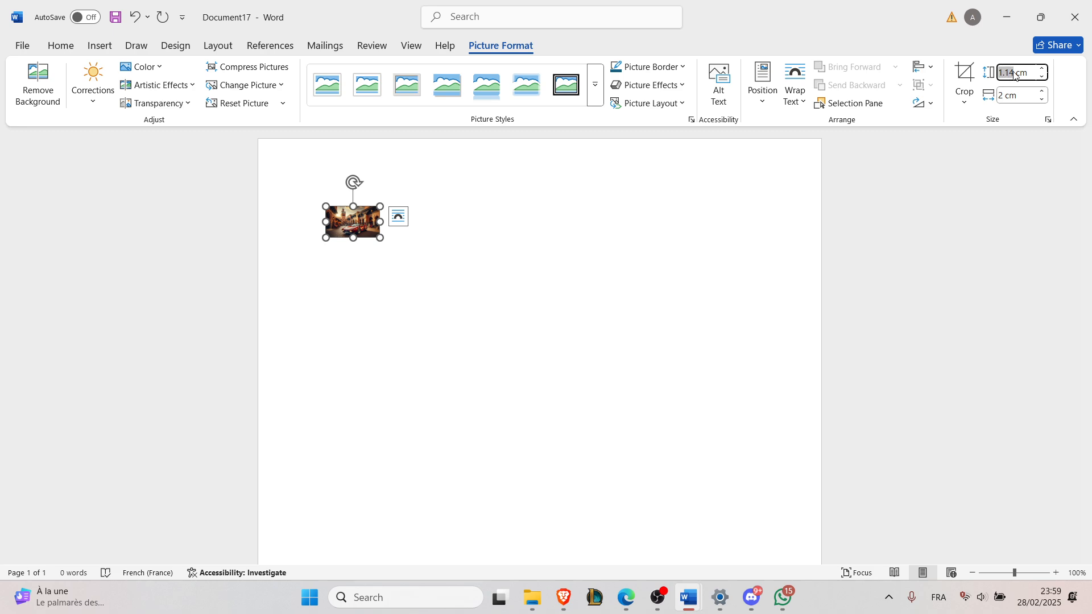
text(2)
key(Return)
click(1008, 95)
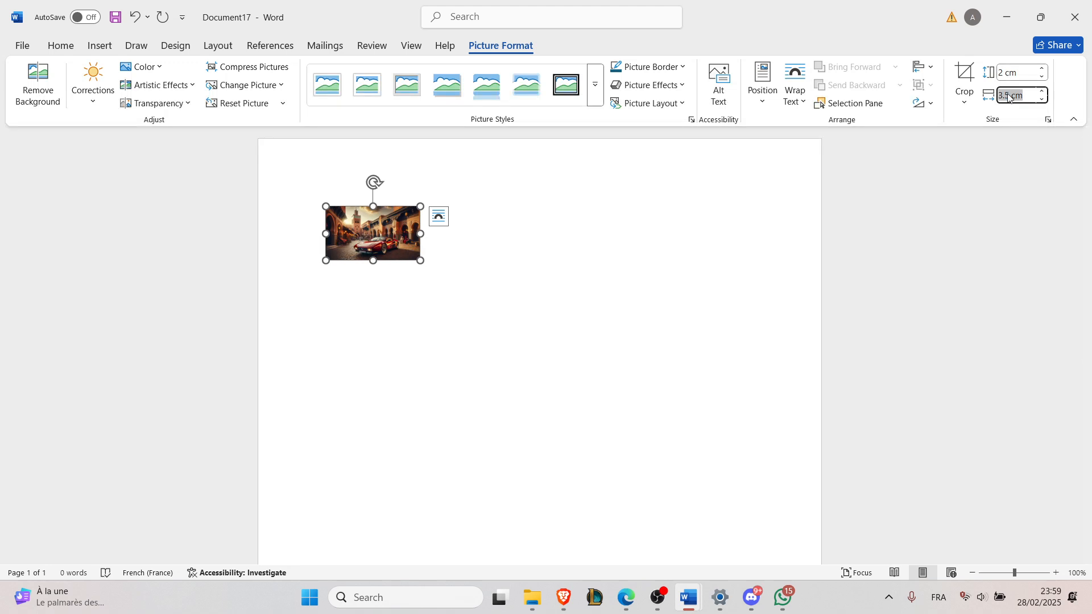
click(1009, 95)
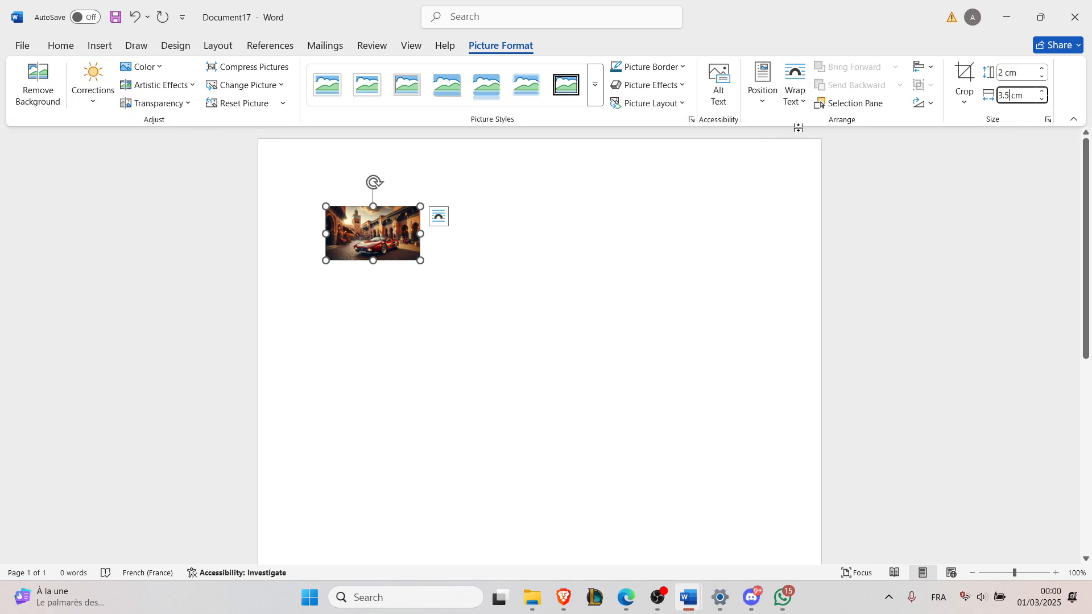
click(932, 71)
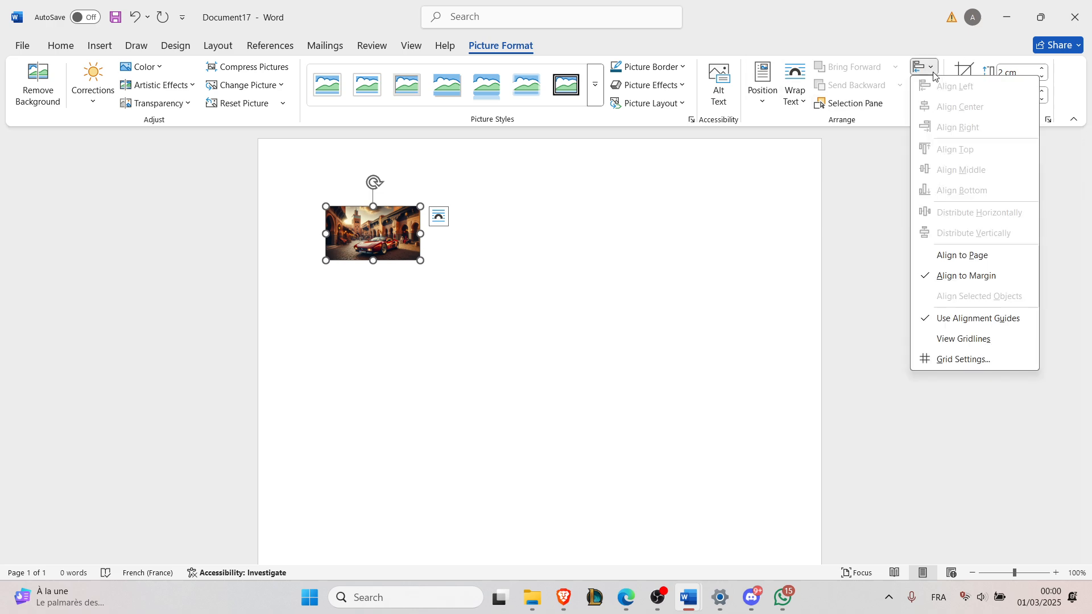
click(931, 73)
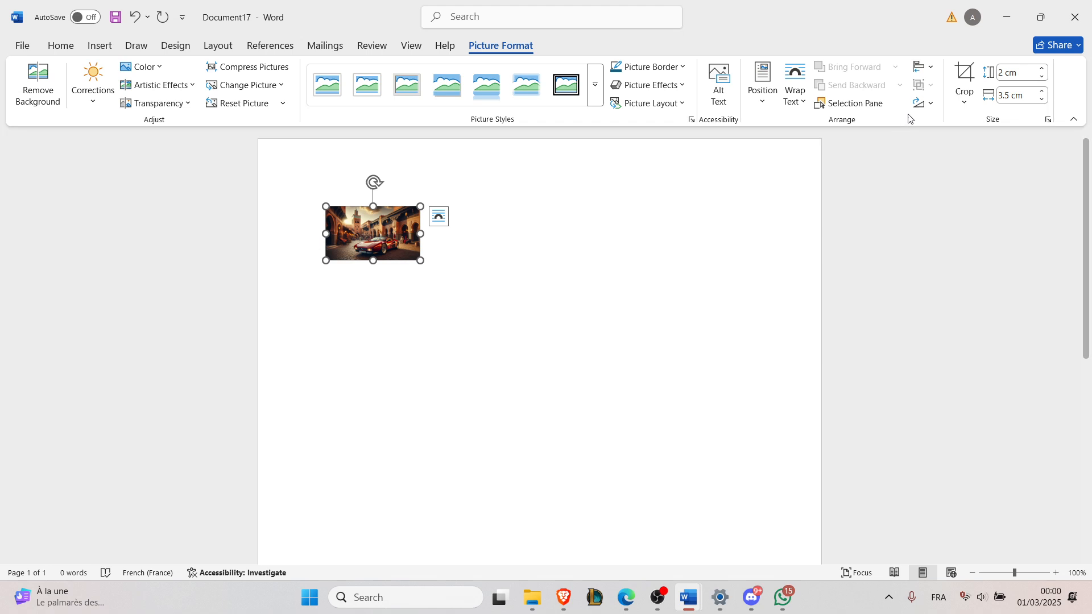
Step: Enter crop mode and resize the picture to 2 cm wide
click(955, 101)
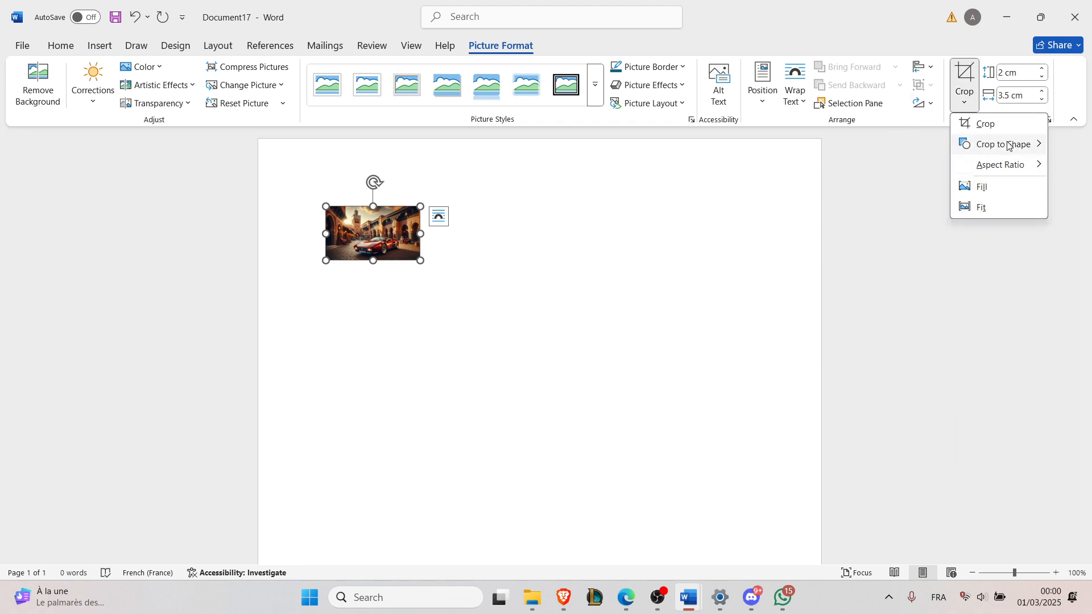
mouse_move(999, 137)
click(998, 125)
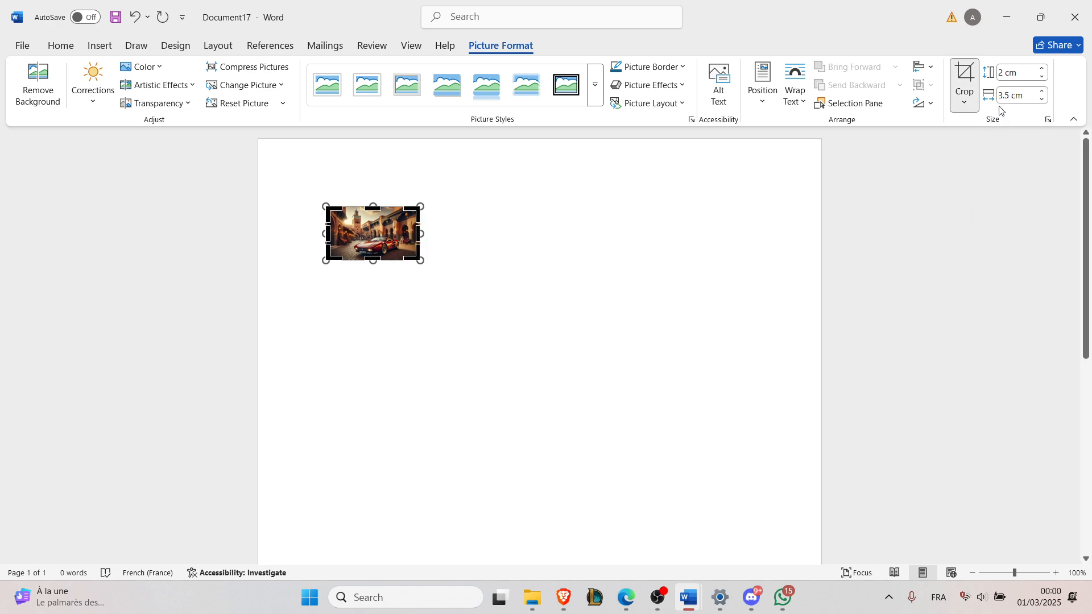
click(1007, 73)
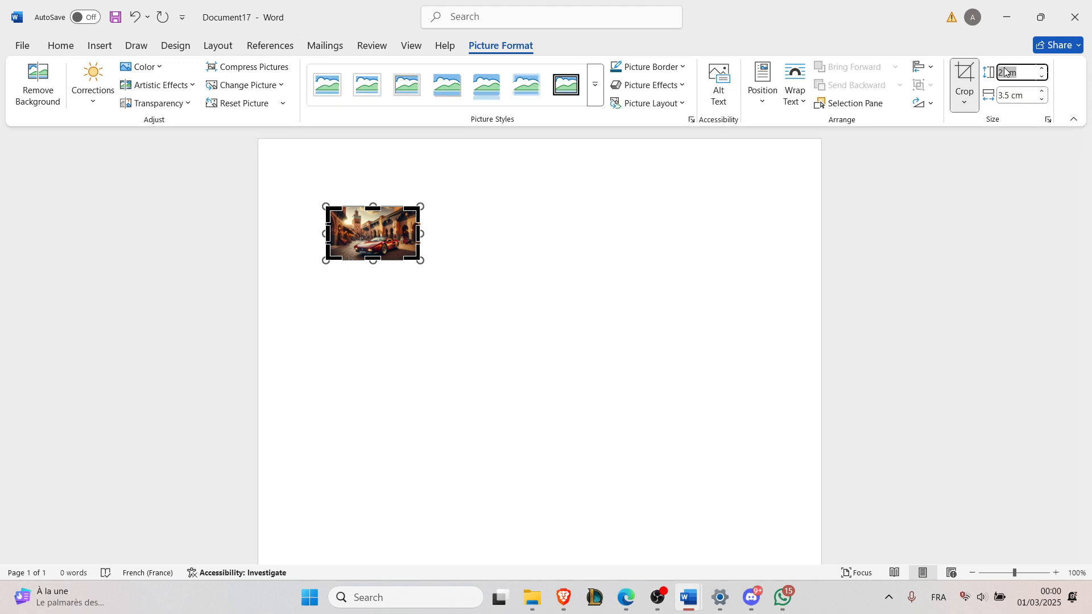
click(1004, 73)
key(BackSpace)
text(2)
click(1009, 98)
mouse_move(999, 96)
mouse_down()
mouse_move(1025, 95)
mouse_move(1013, 95)
mouse_up()
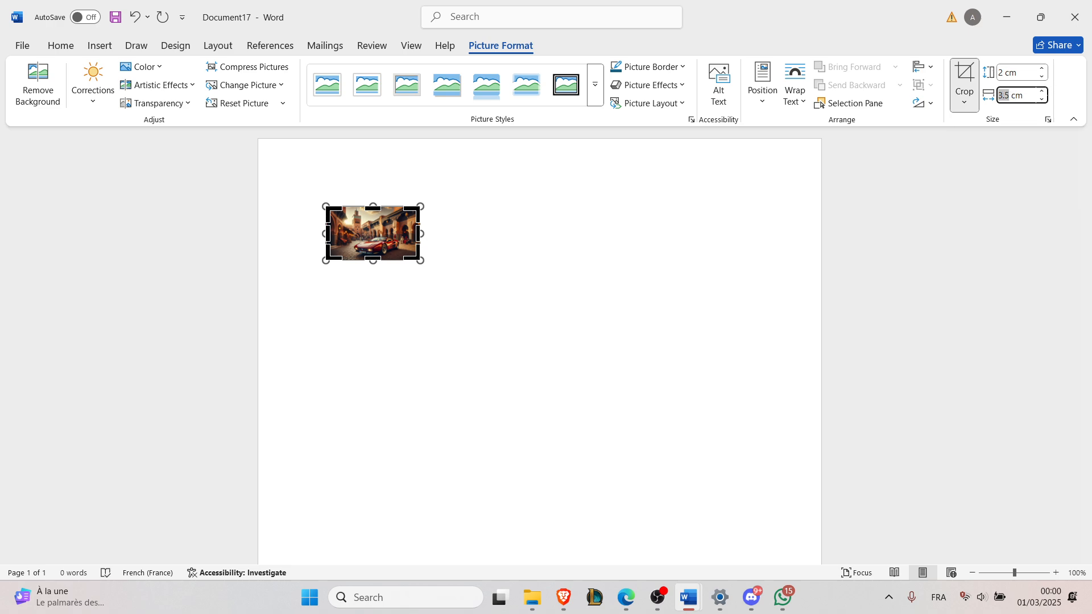
text(2)
key(Return)
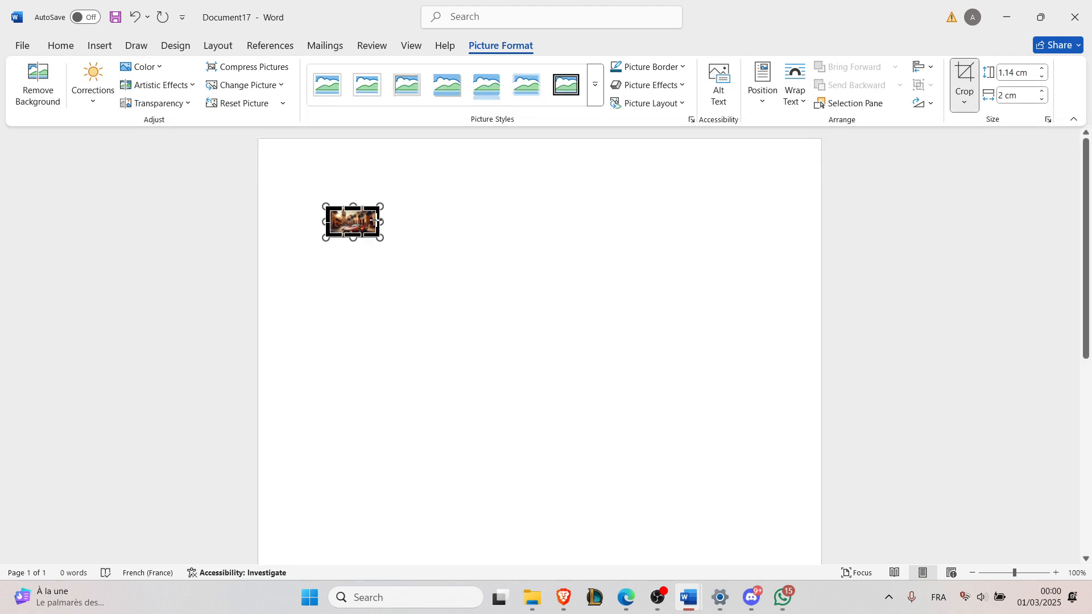
Step: Crop the picture's right side down to about 1.31 cm wide by 1.18 cm high and finish cropping
drag(377, 221, 363, 206)
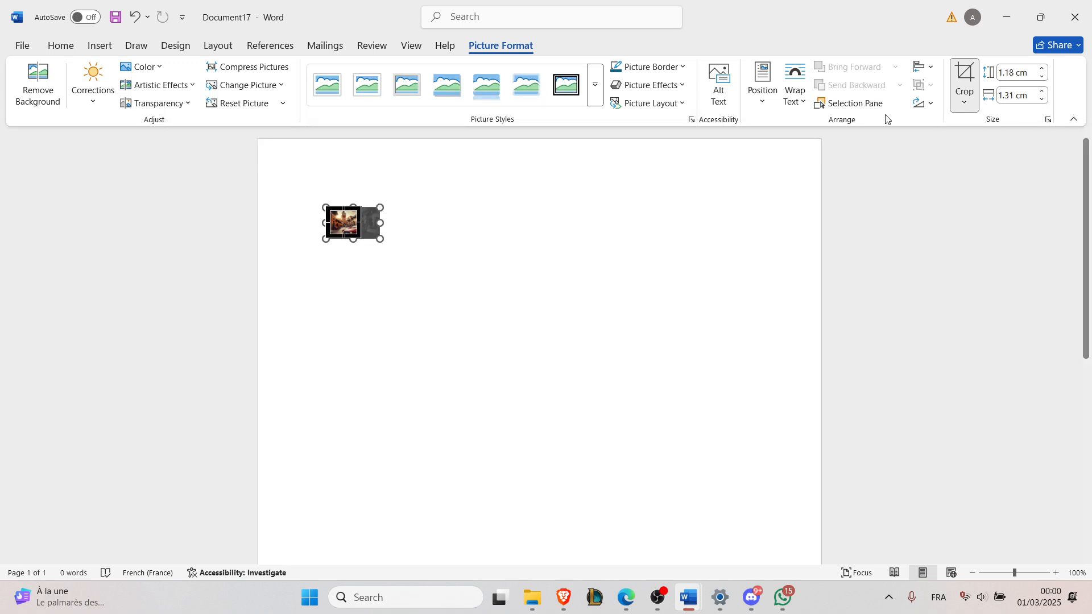
click(965, 77)
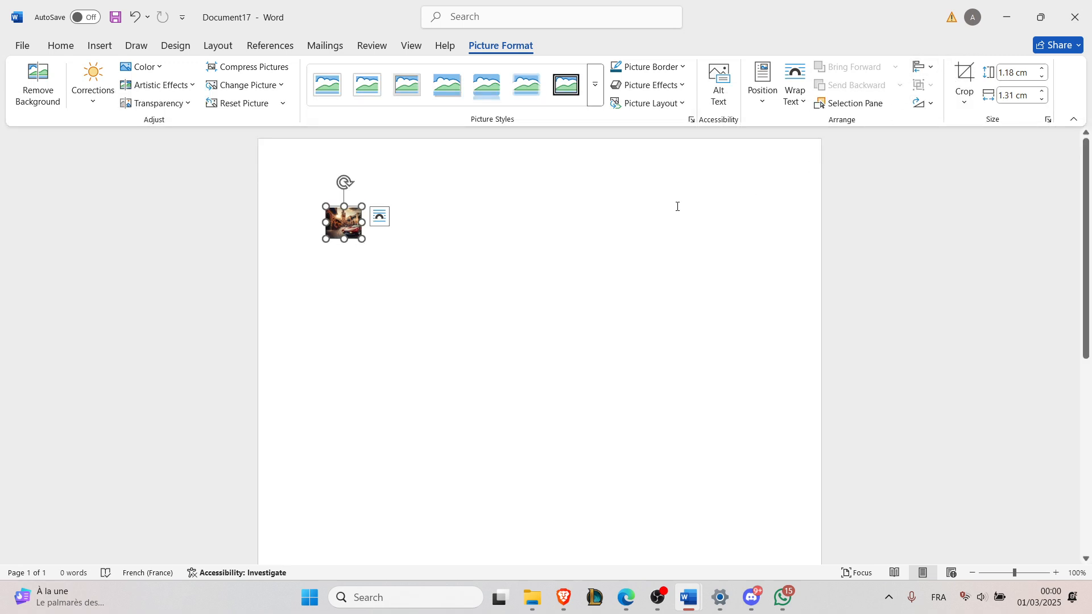
Step: Apply the thick black frame picture style to the picture
drag(1022, 573, 1029, 572)
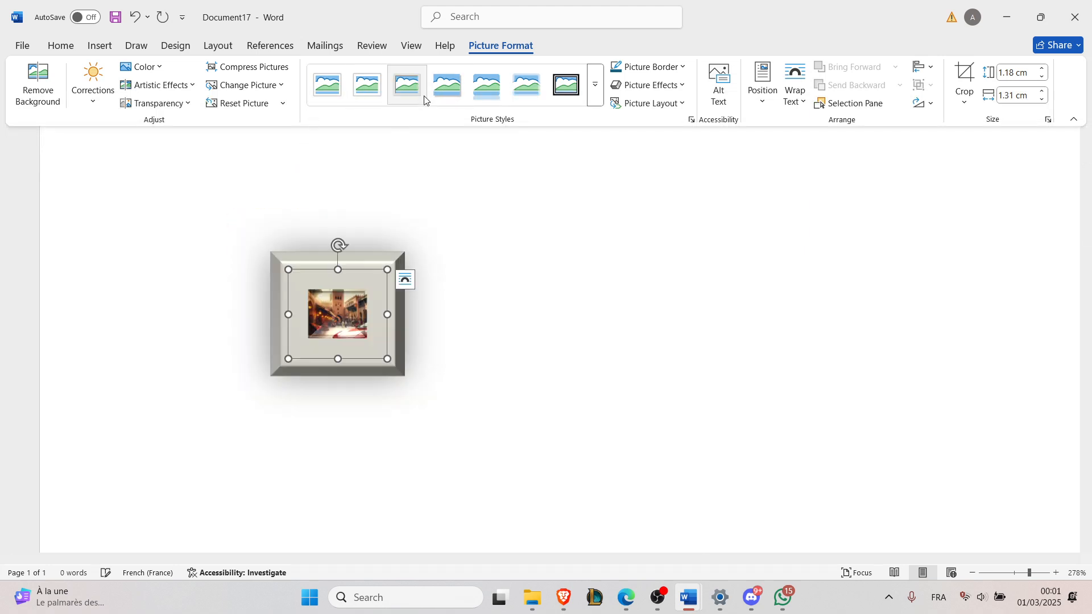
click(566, 84)
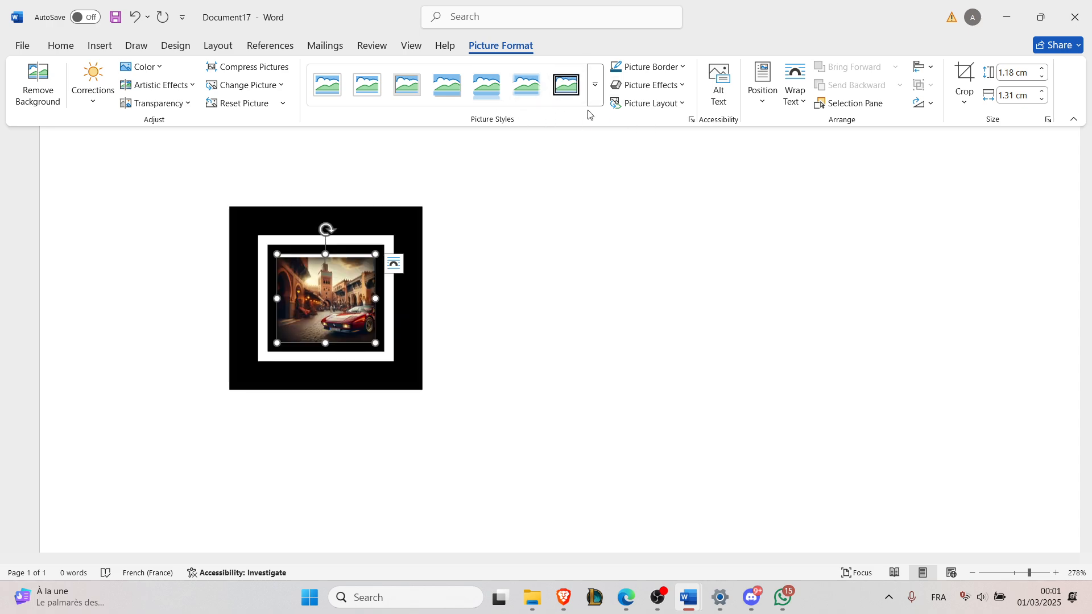
Step: Set the picture border colour to the standard red
click(660, 76)
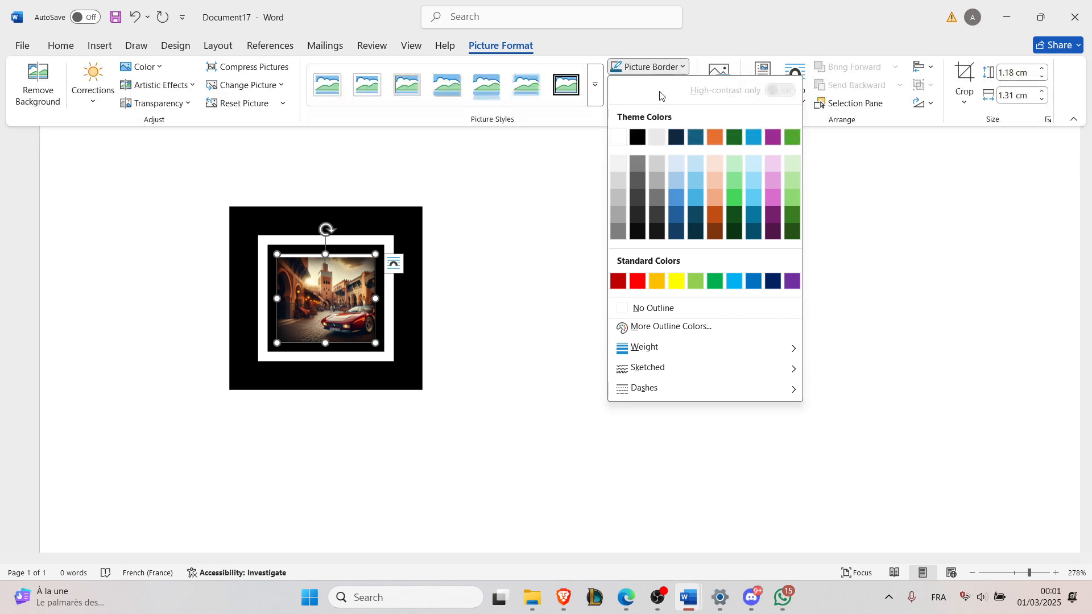
click(638, 136)
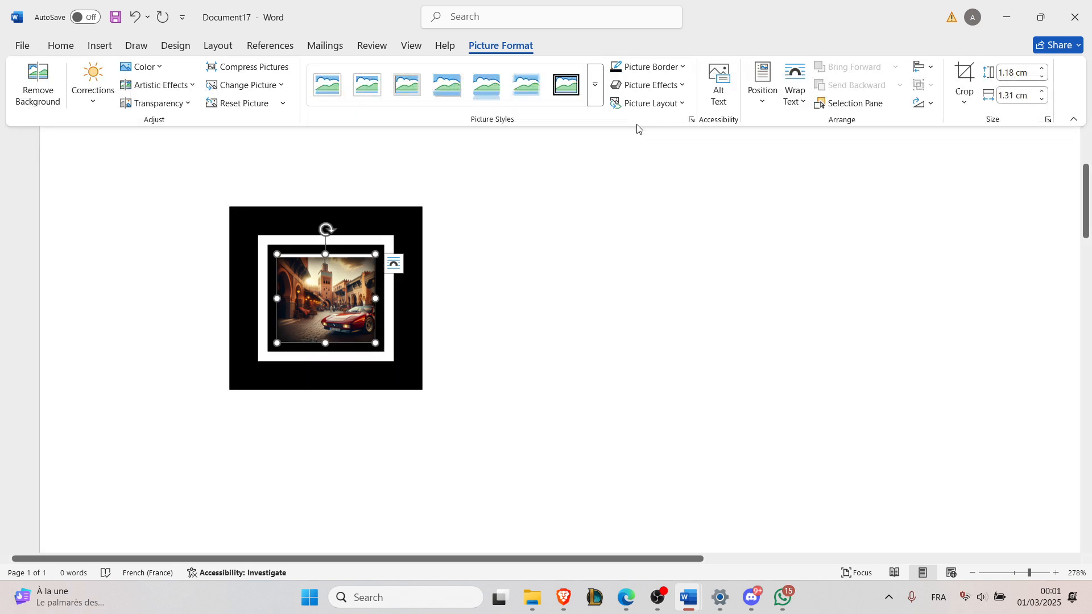
click(676, 68)
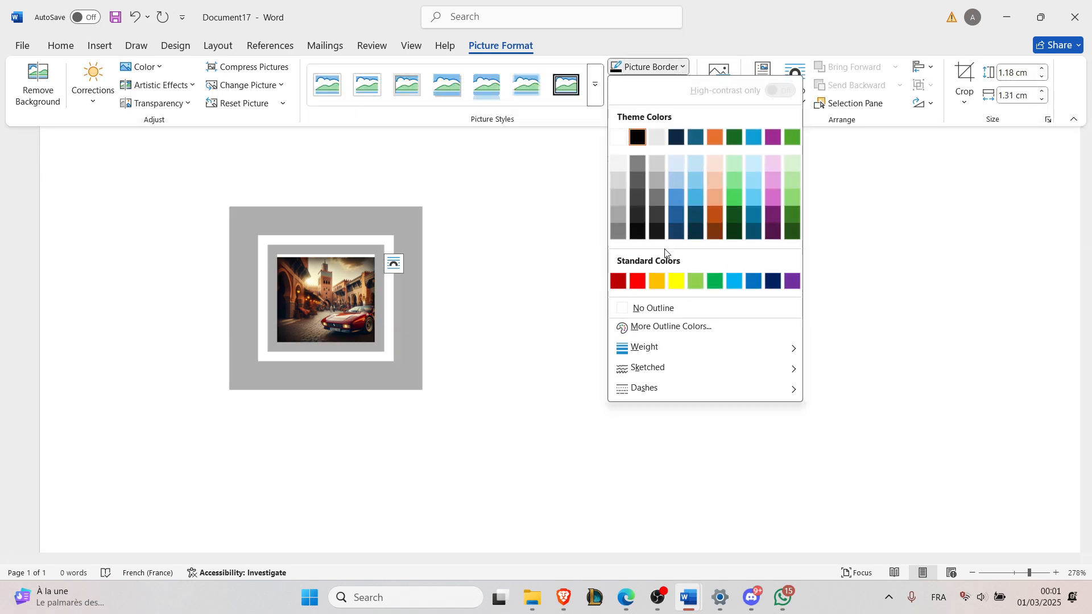
click(618, 281)
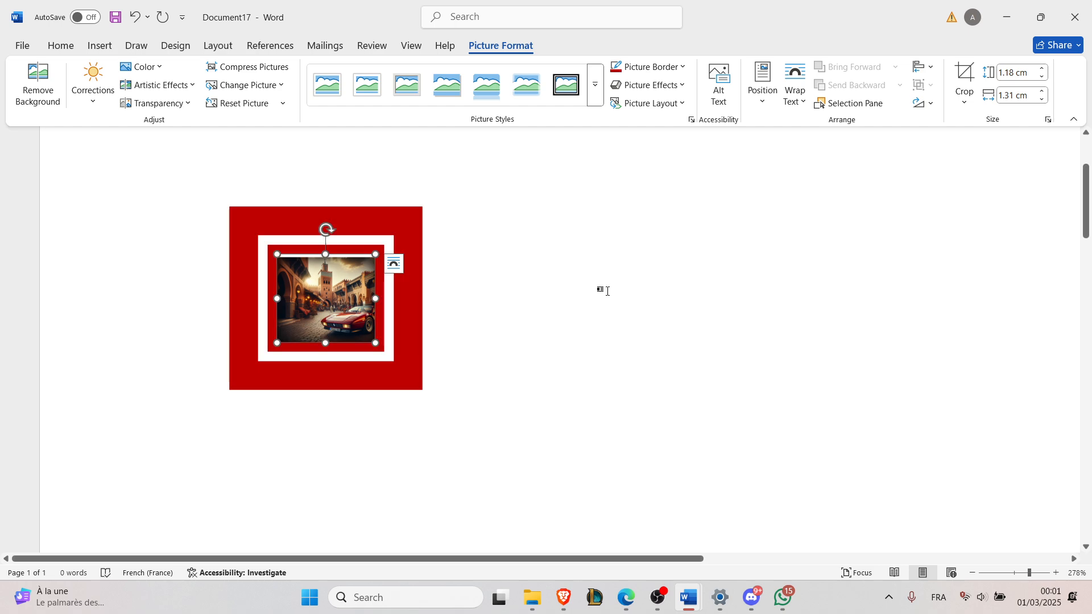